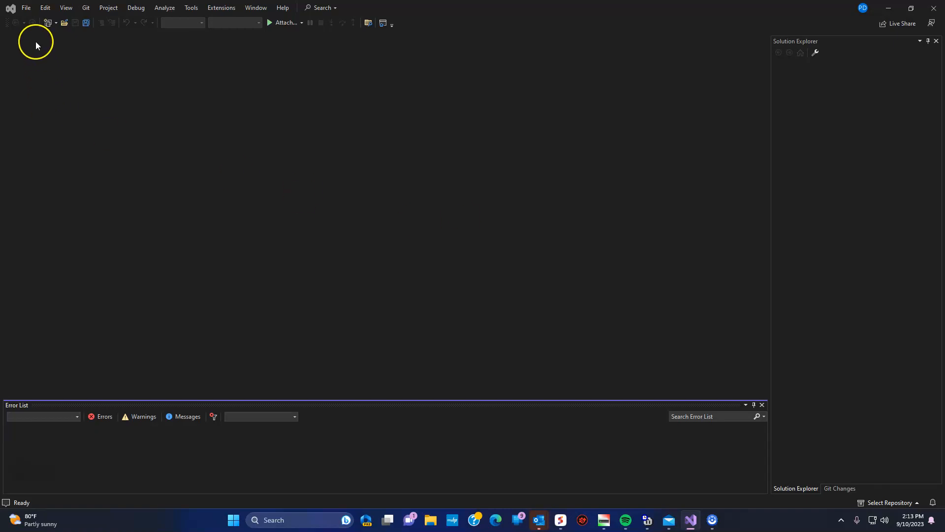
- Start a new project and look through the full list of available project templates
click(24, 8)
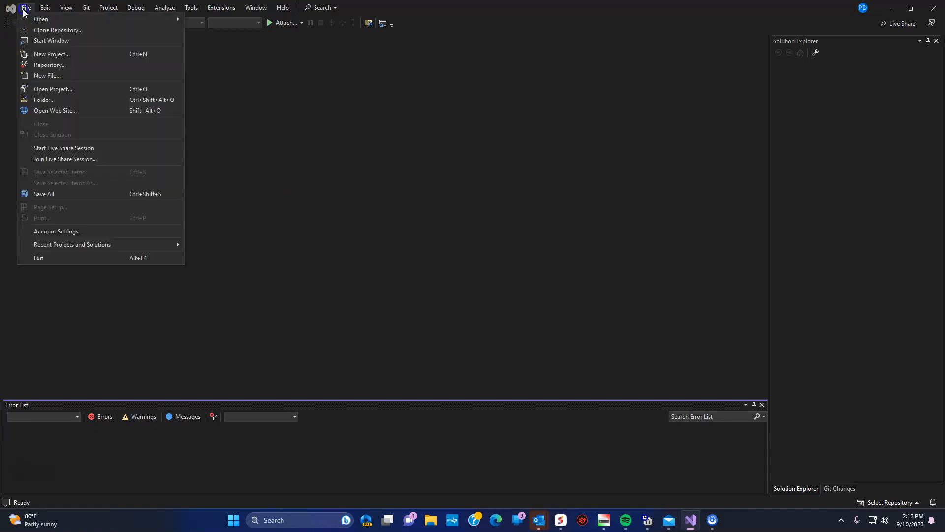
click(38, 53)
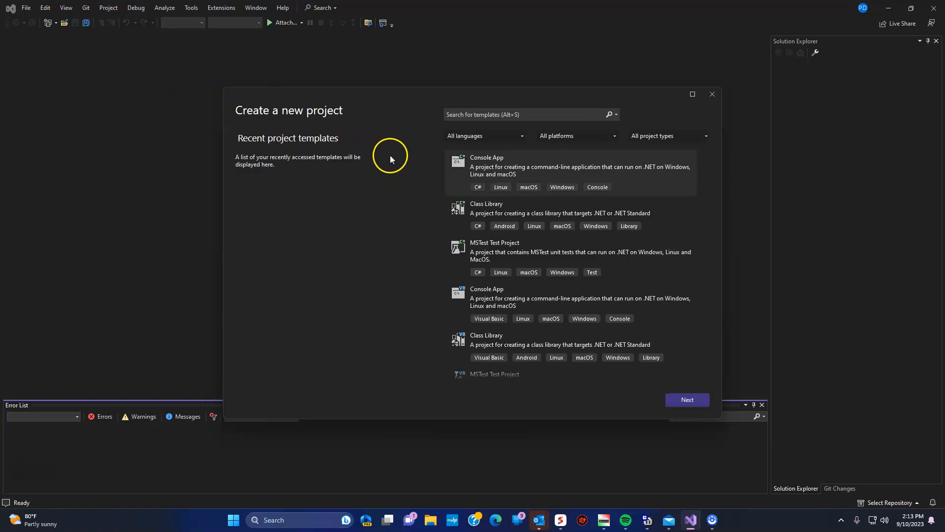
scroll(581, 205, down, 3)
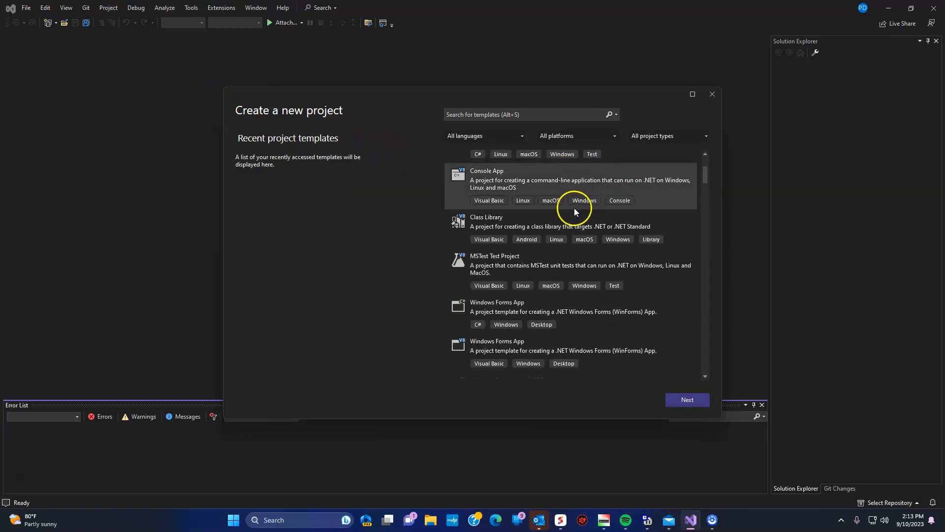
scroll(574, 208, down, 6)
scroll(573, 215, down, 10)
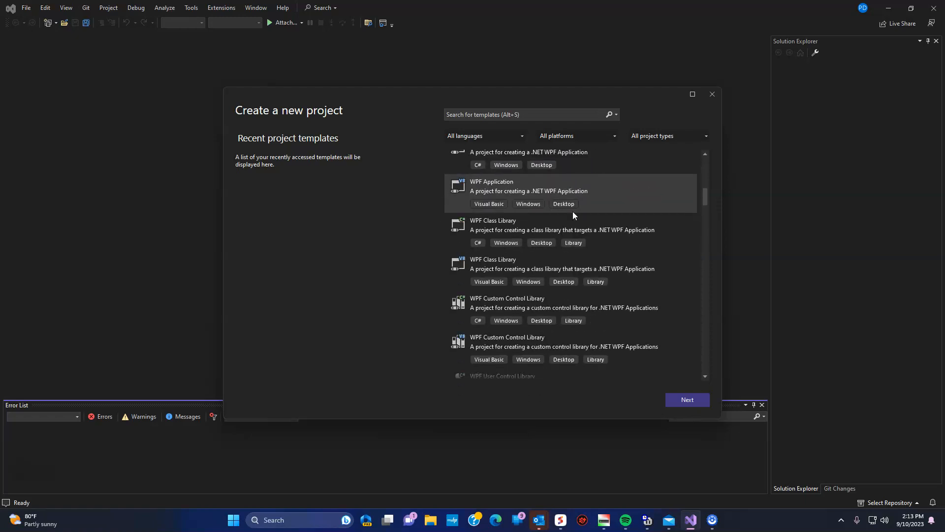
scroll(573, 214, down, 10)
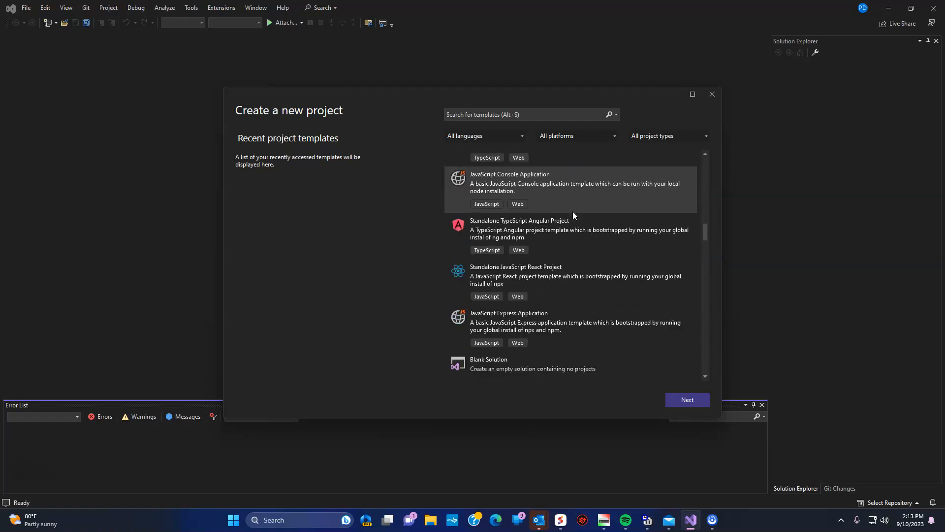
scroll(574, 212, down, 10)
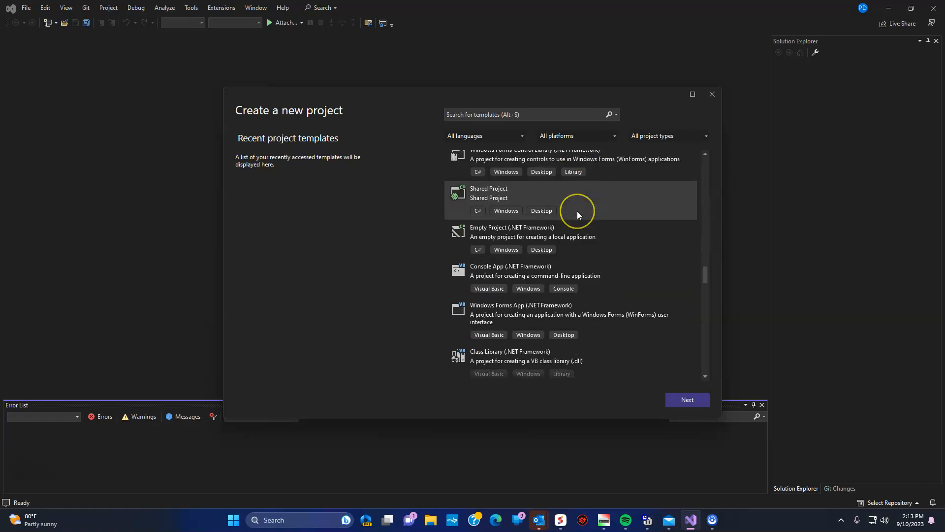
scroll(577, 212, down, 10)
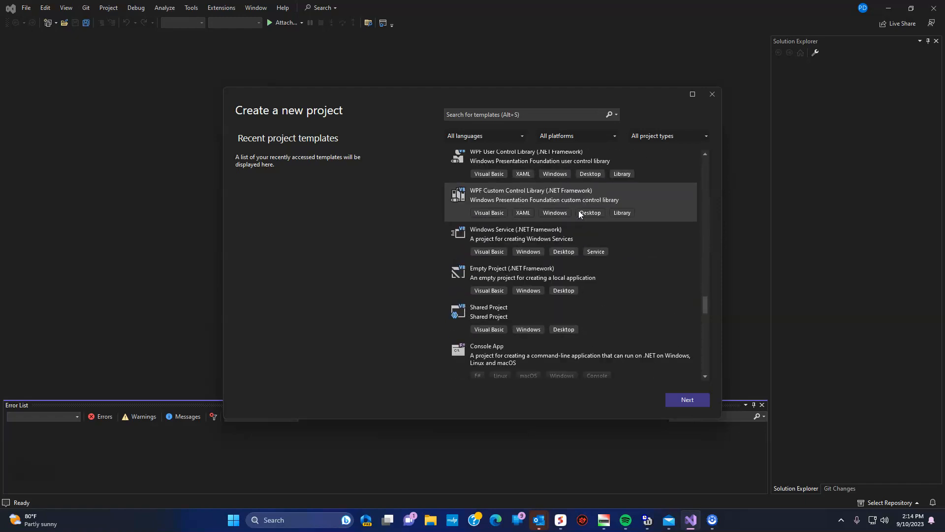
scroll(578, 210, down, 15)
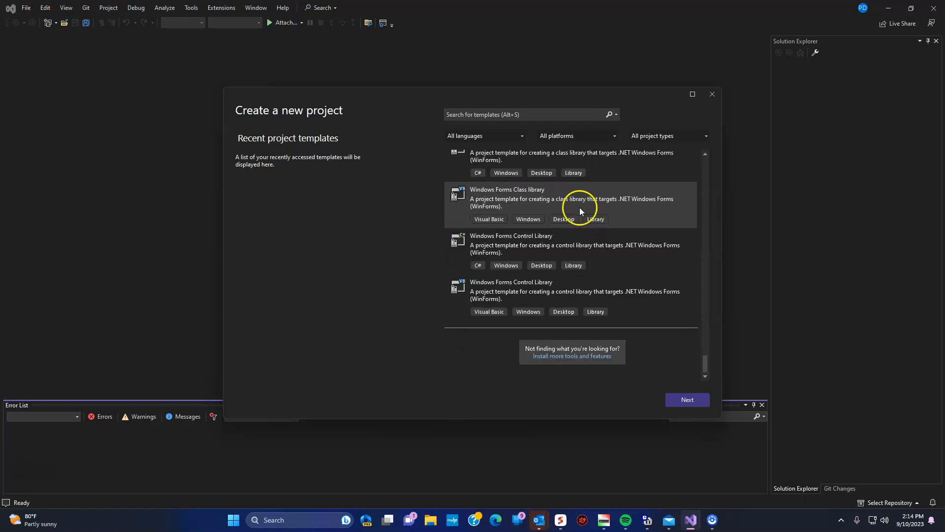
- Search the templates for "Empty" and create a Blank Solution named Solution1 in the default location
click(535, 114)
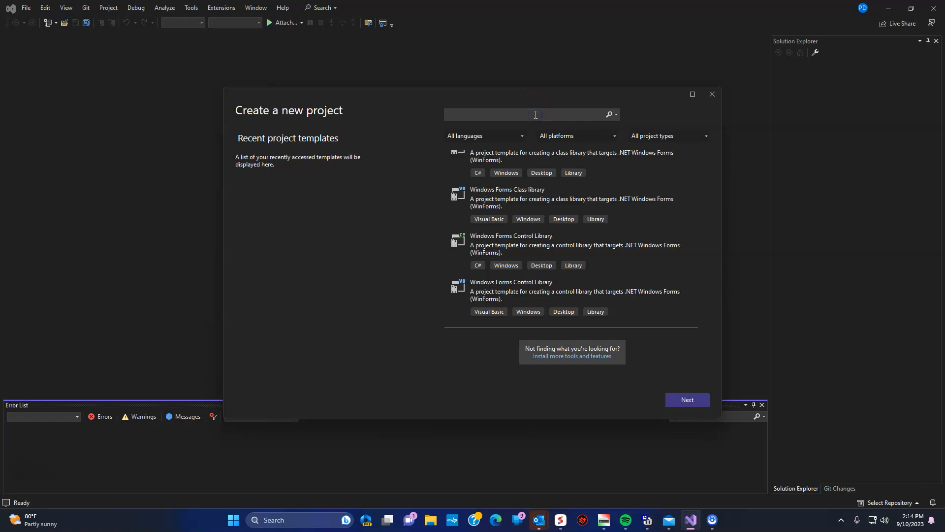
text(Empty)
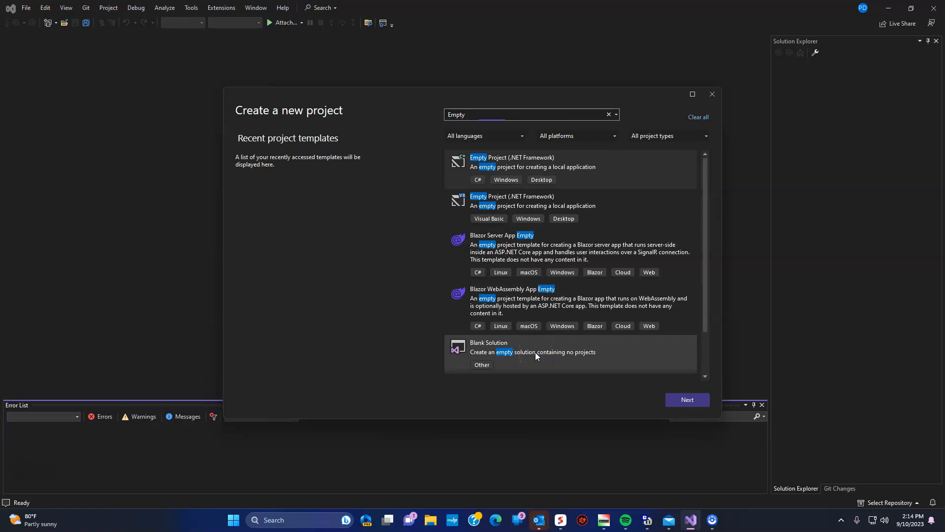
scroll(535, 352, down, 2)
click(543, 303)
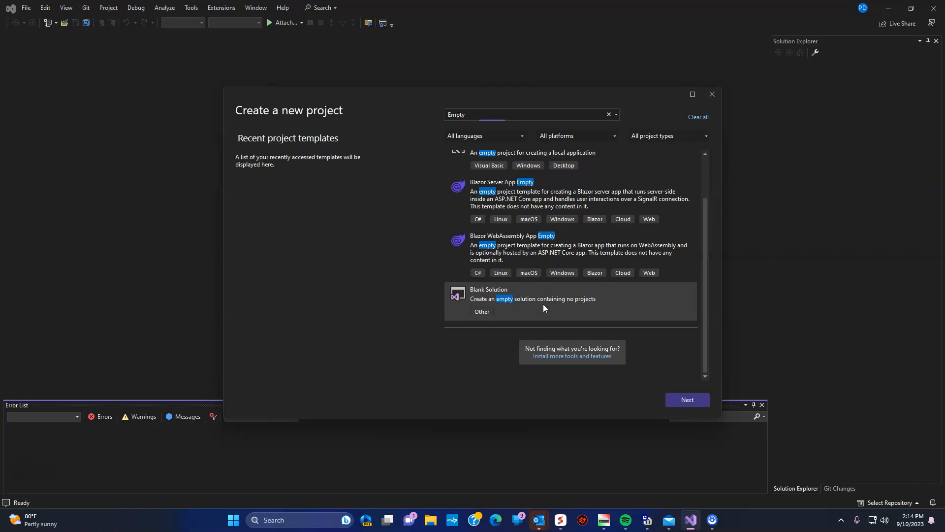
click(533, 297)
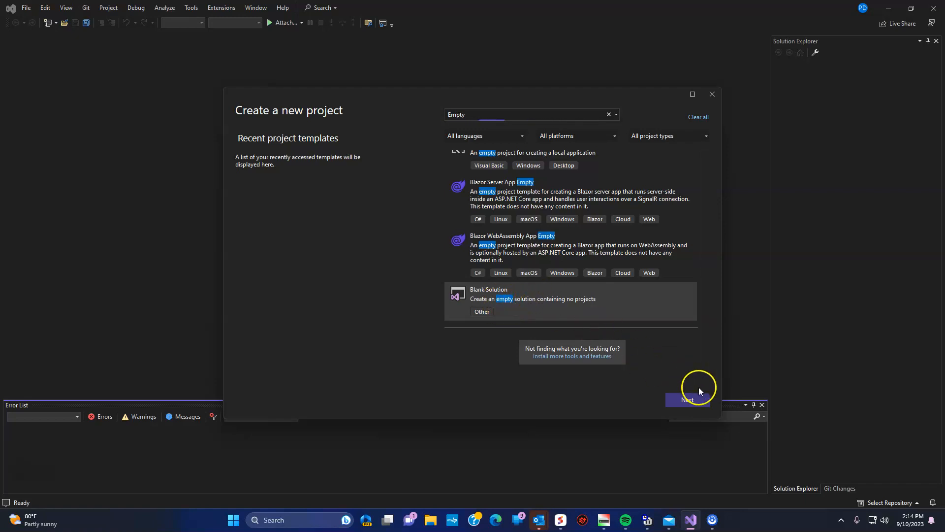
click(692, 397)
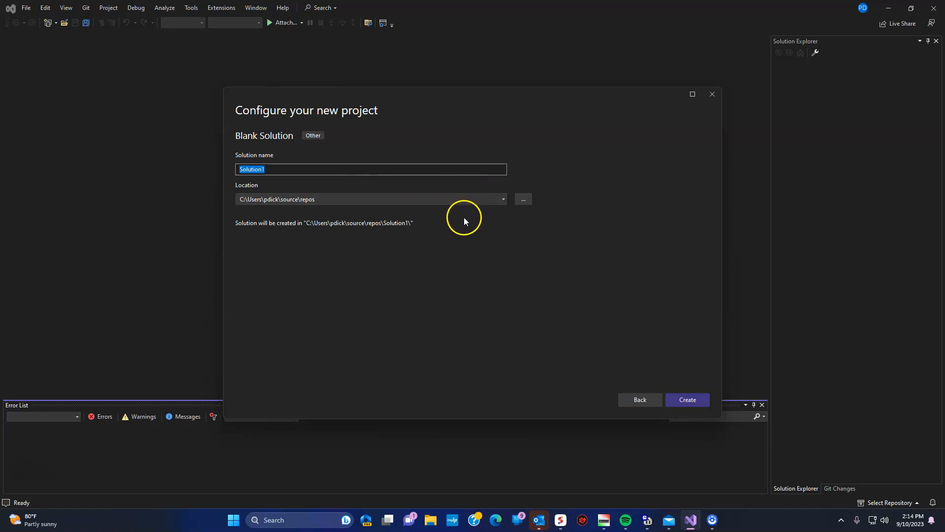
click(683, 399)
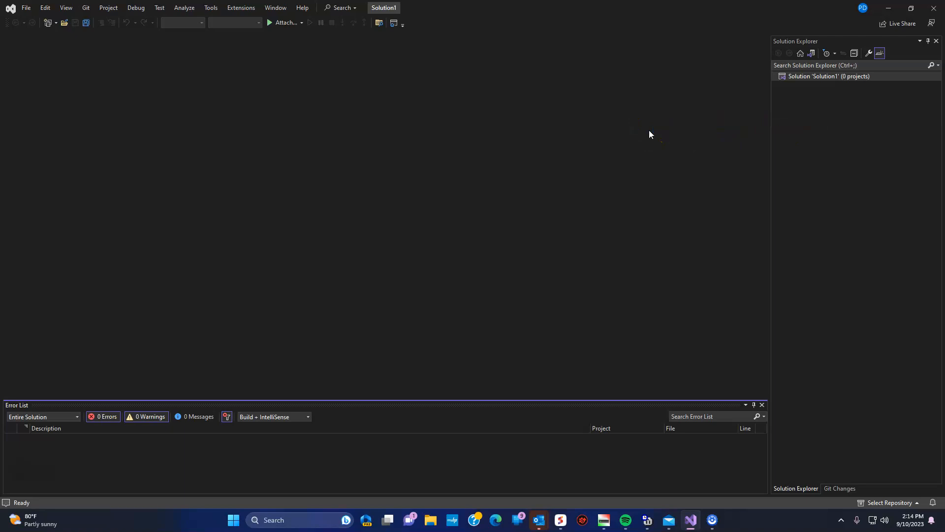
- Start adding a new project to Solution1, filtering templates to Visual Basic and choosing Windows Forms App
right_click(810, 74)
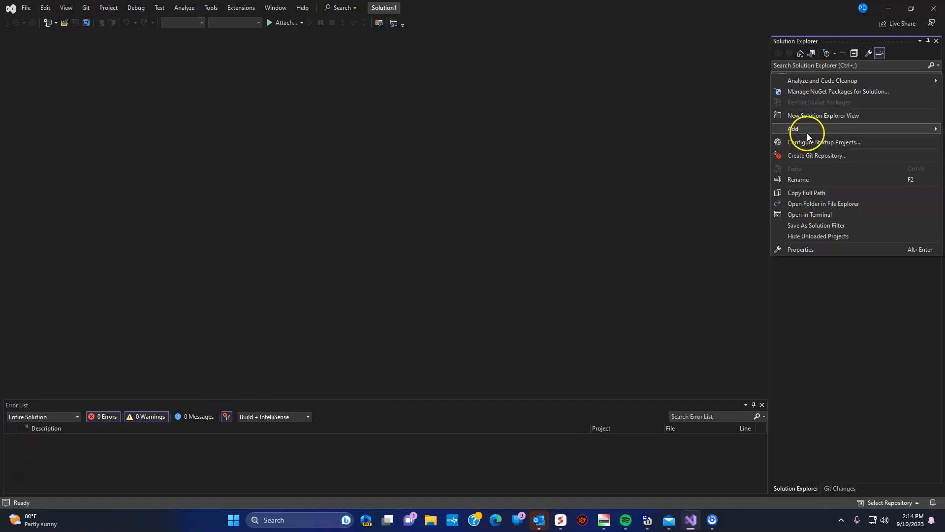
mouse_move(808, 133)
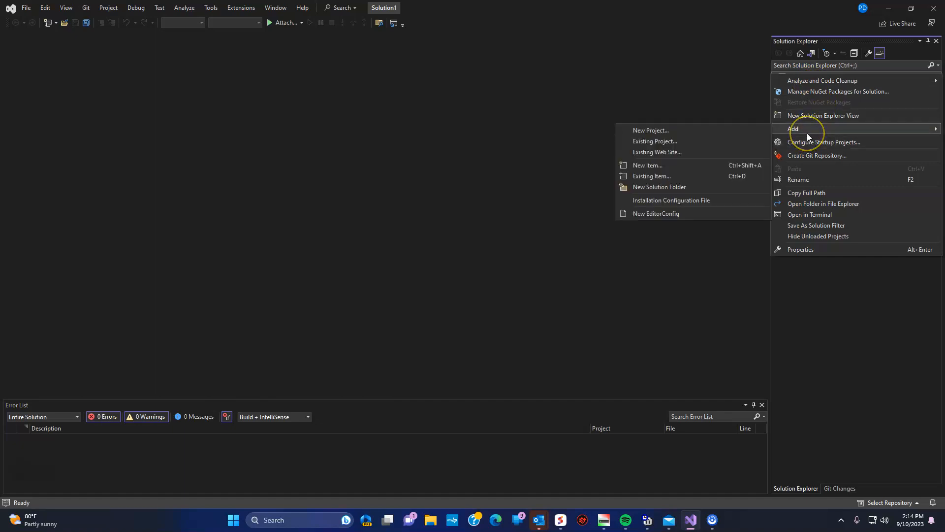
click(674, 130)
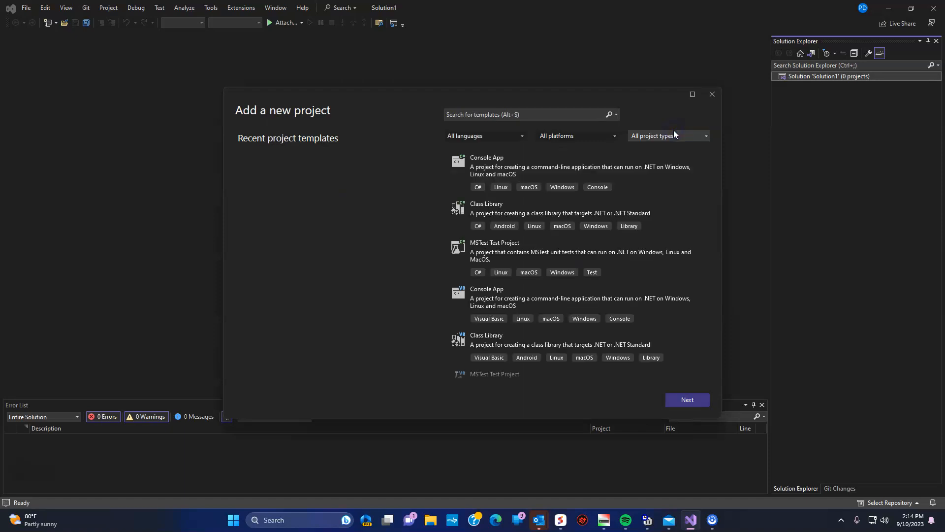
click(519, 168)
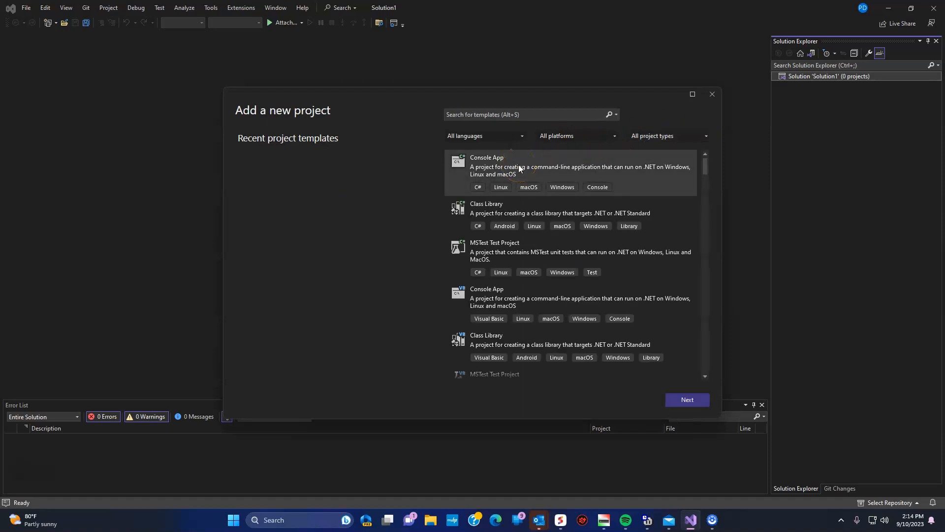
click(521, 136)
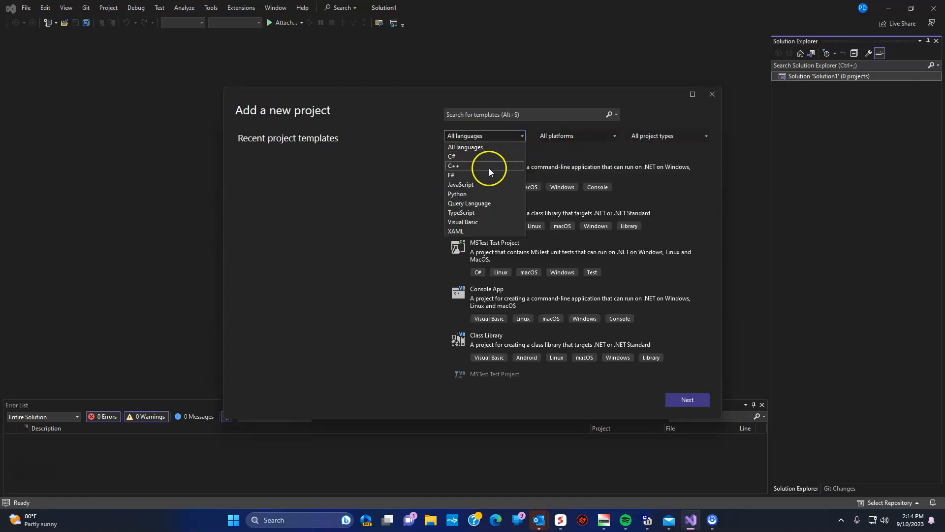
click(465, 222)
scroll(503, 226, down, 2)
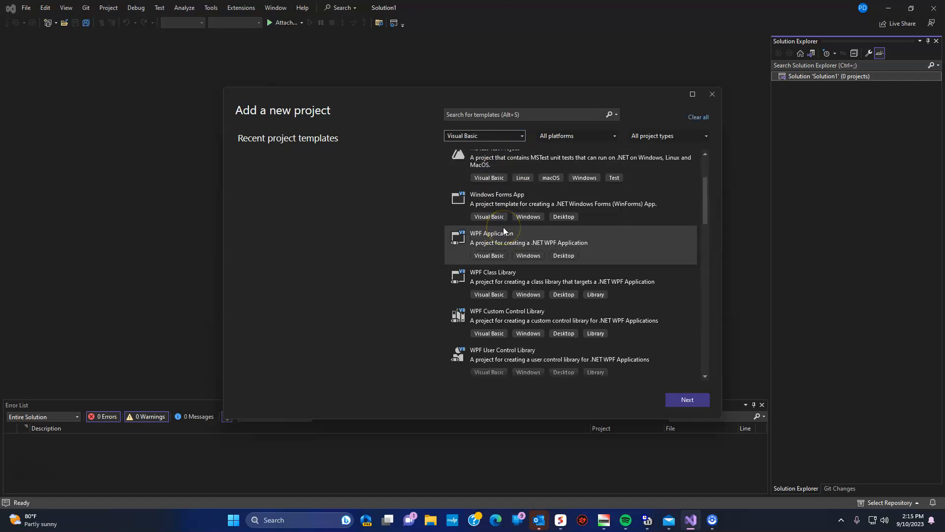
click(513, 203)
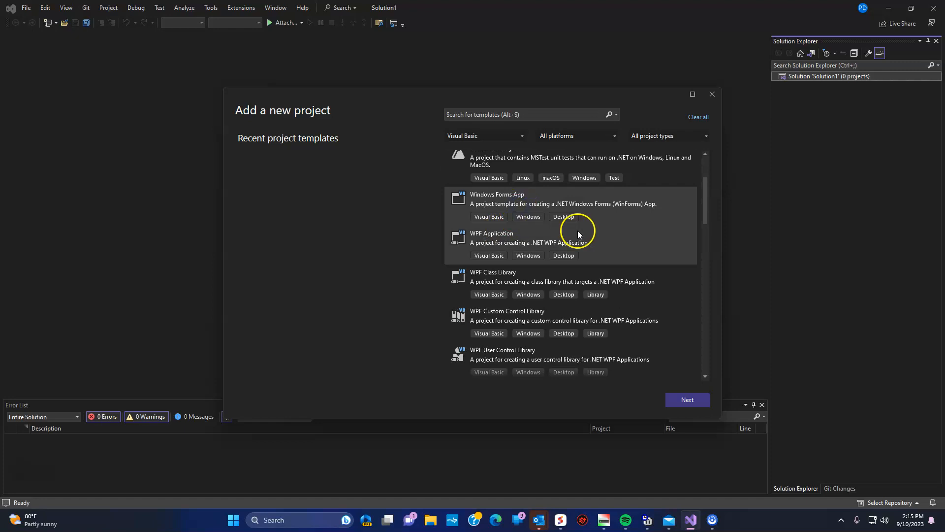
click(670, 396)
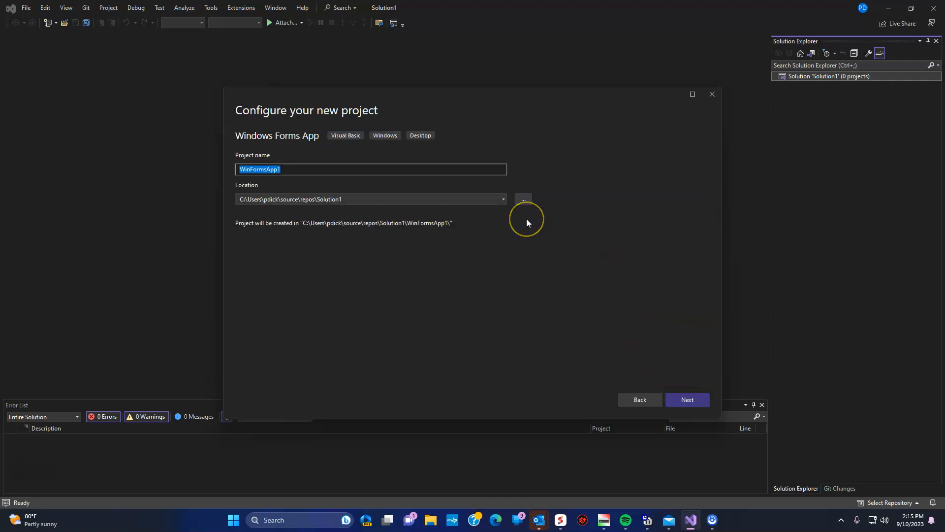
- Name the Windows Forms project Project1 and create it with the .NET 6.0 (Long Term Support) framework
text(Project1)
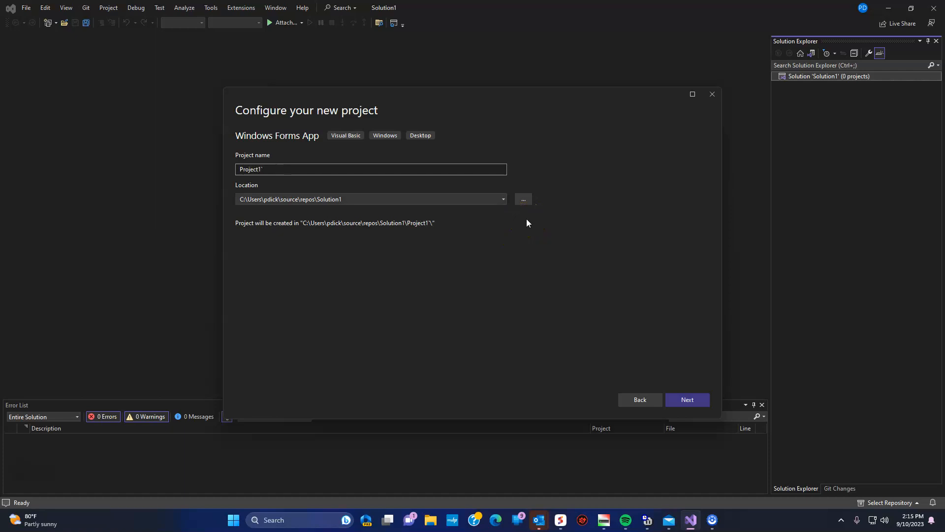
key(BackSpace)
click(694, 407)
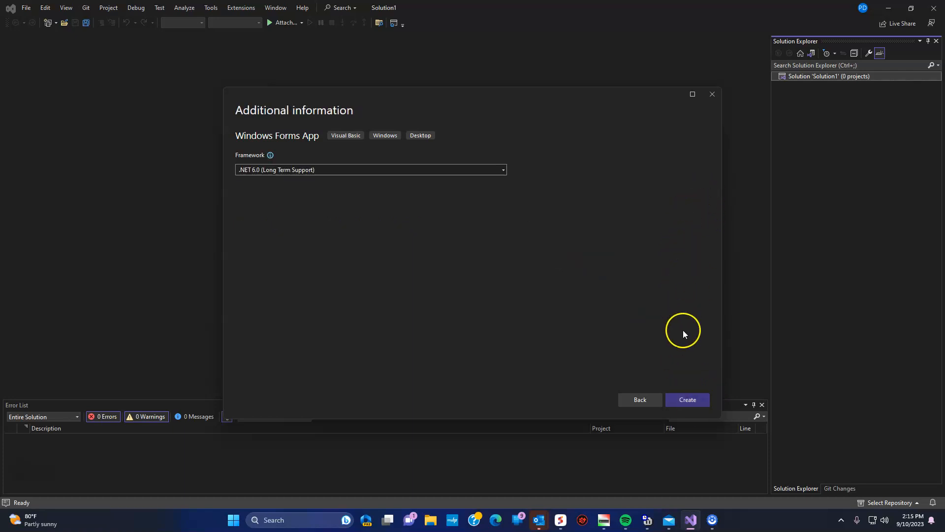
click(702, 399)
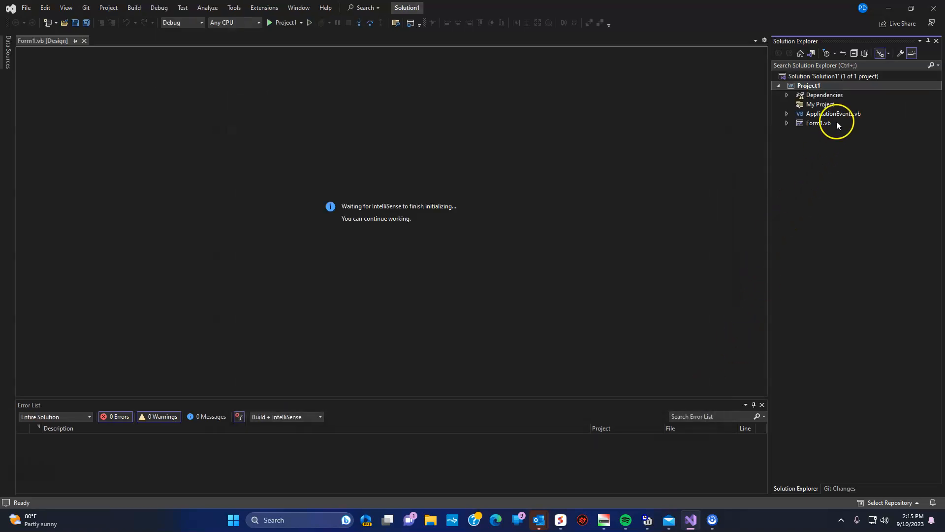
- Add a second project to Solution1 using the Visual Basic Console App template, with default name ConsoleApp1 and .NET 6.0 (Long Term Support)
click(831, 78)
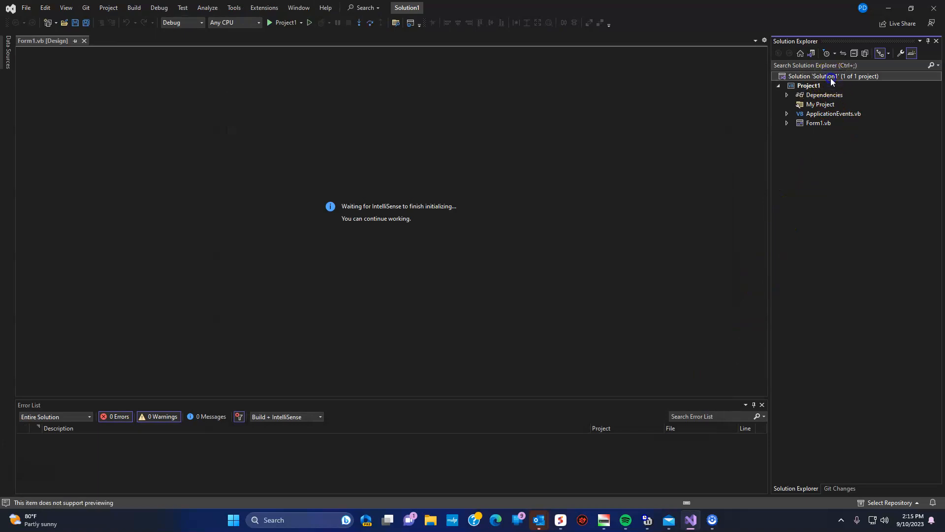
right_click(831, 77)
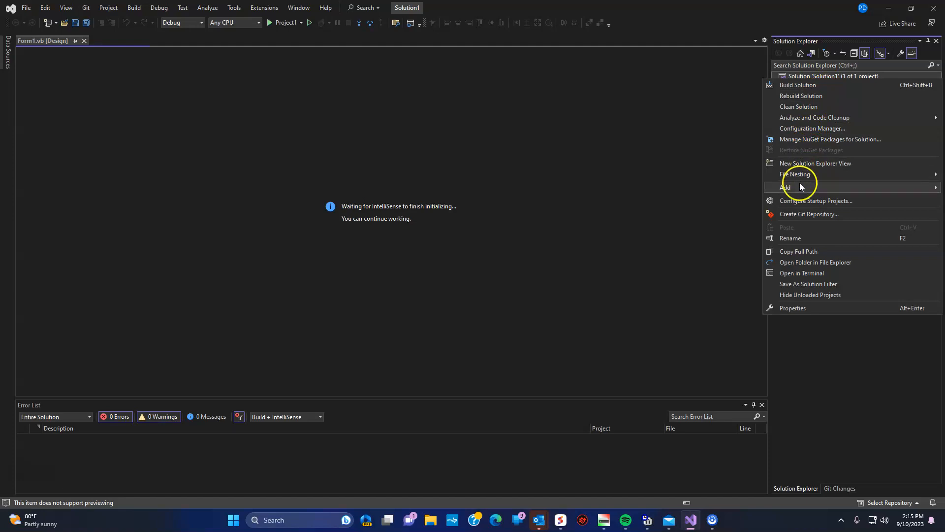
mouse_move(799, 188)
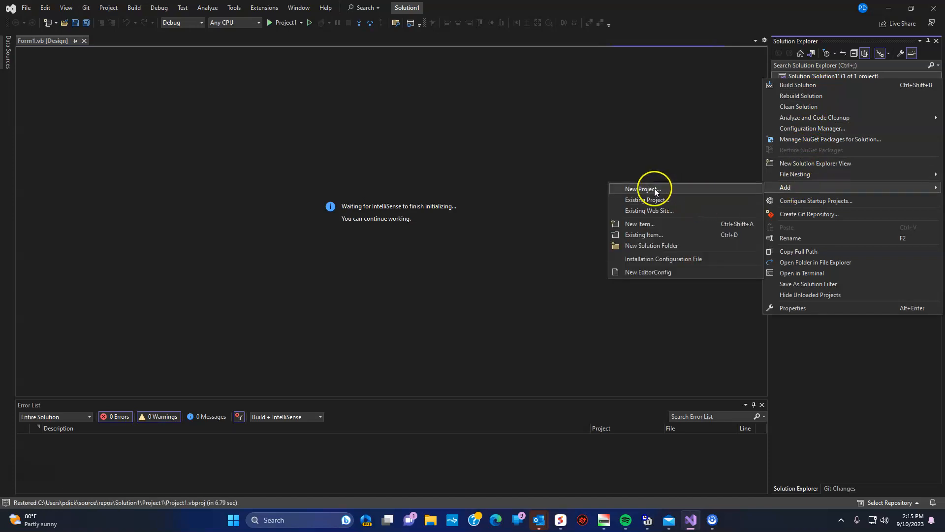
click(654, 189)
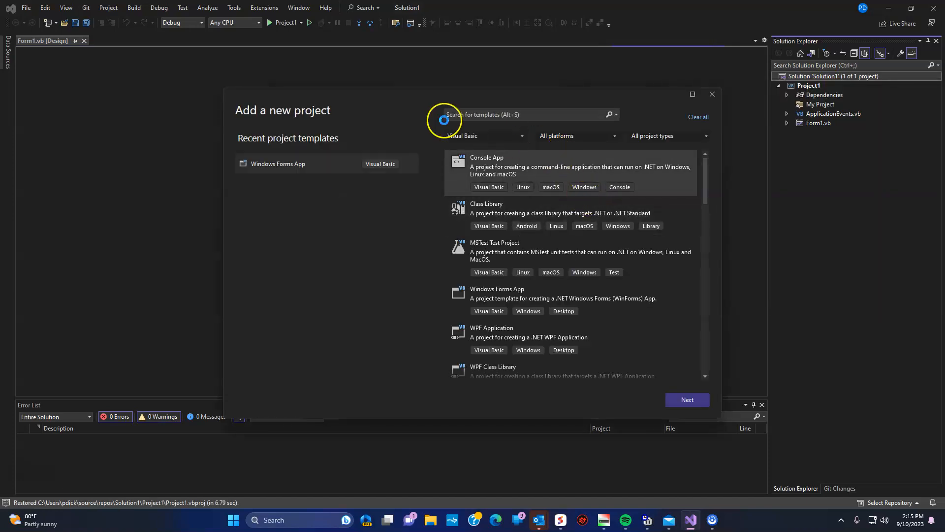
click(495, 168)
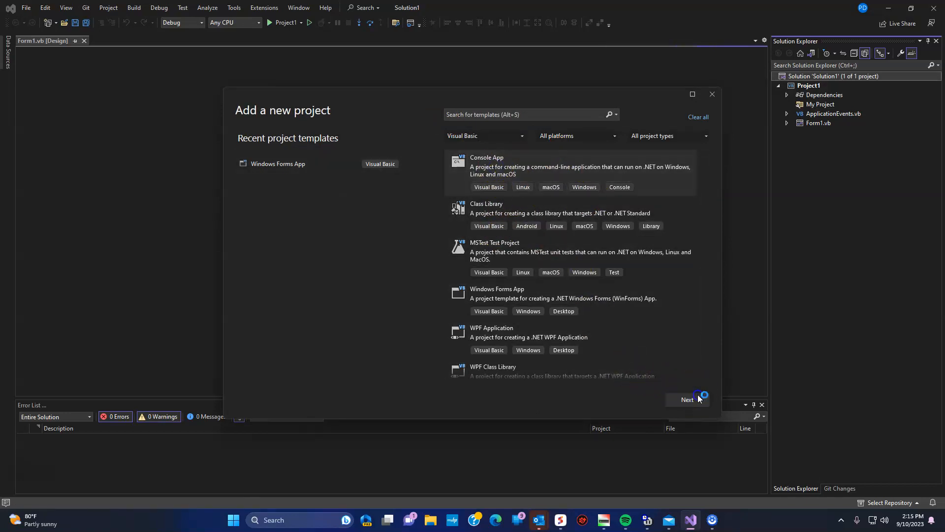
click(697, 397)
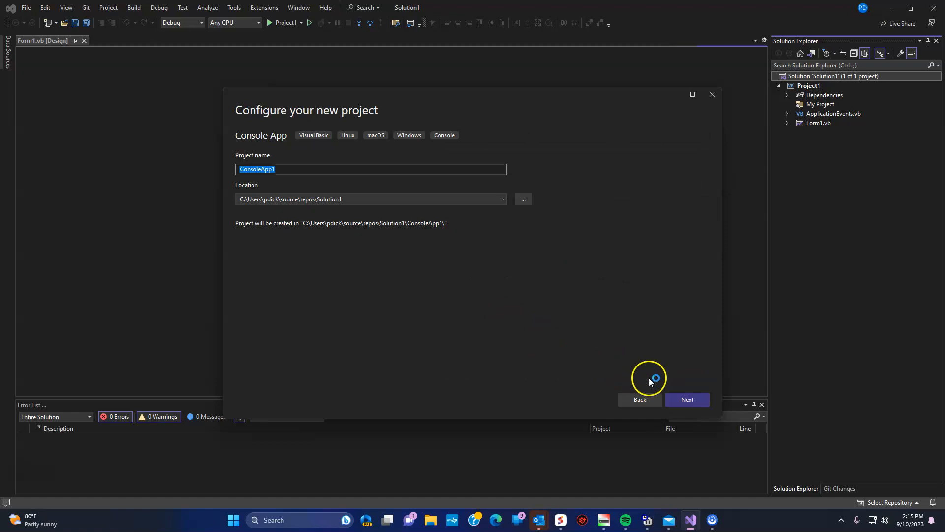
click(691, 399)
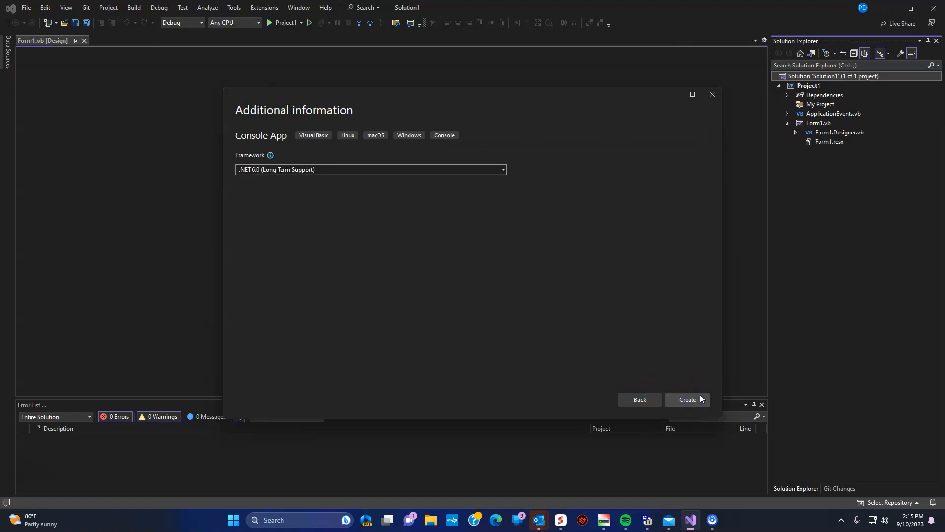
click(694, 404)
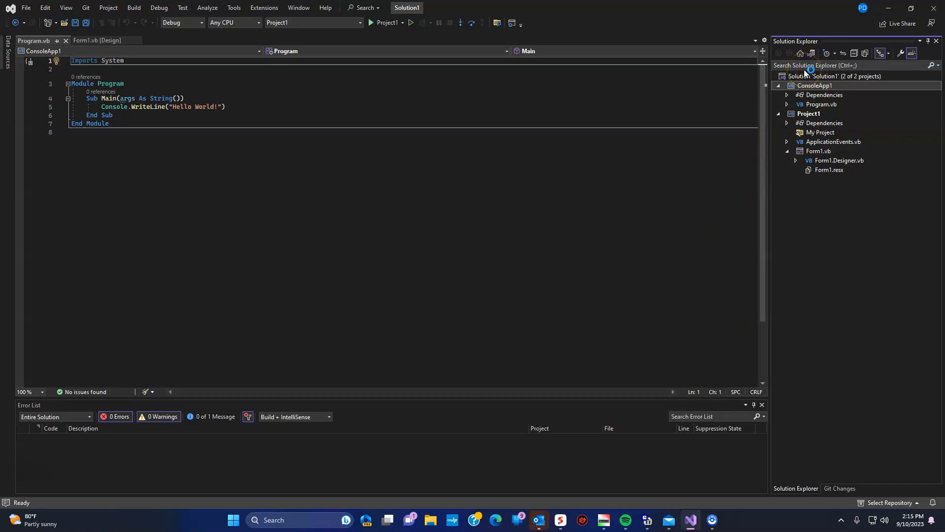
- Open the Solution1 folder in File Explorer
right_click(811, 75)
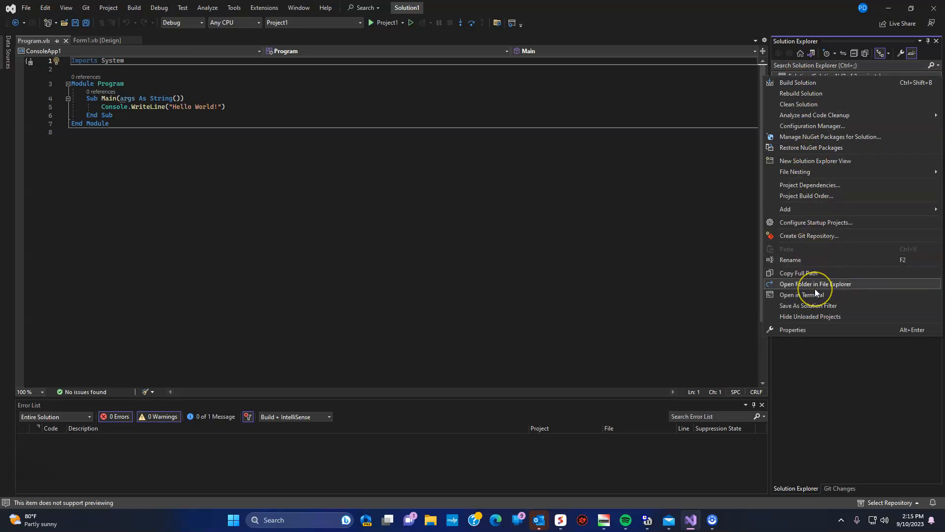
click(815, 289)
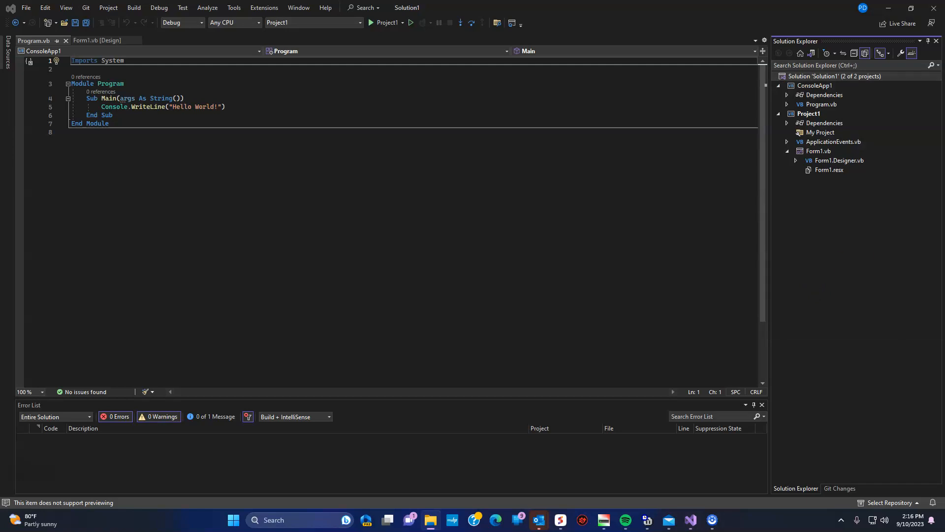
- Inspect the Solution1 folder's location inside the parent repos folder and its full path in File Explorer
drag(902, 95, 372, 108)
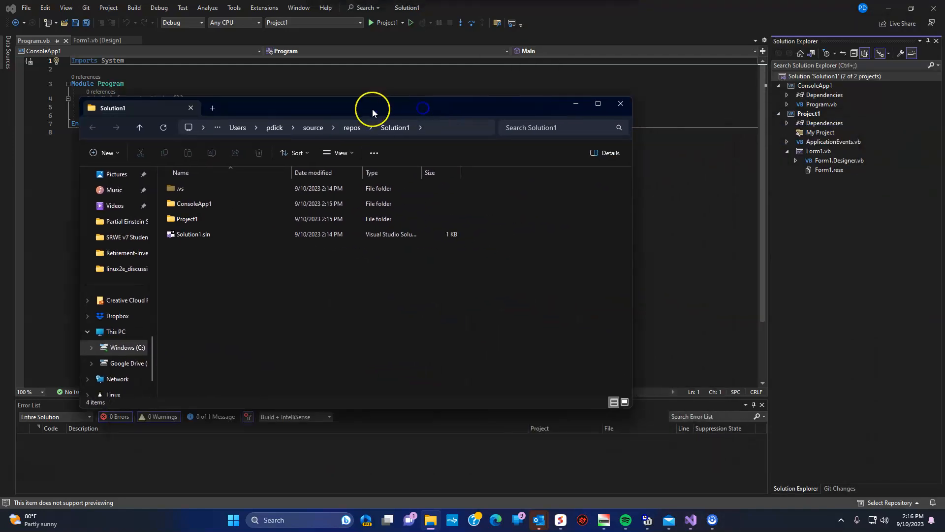
click(351, 128)
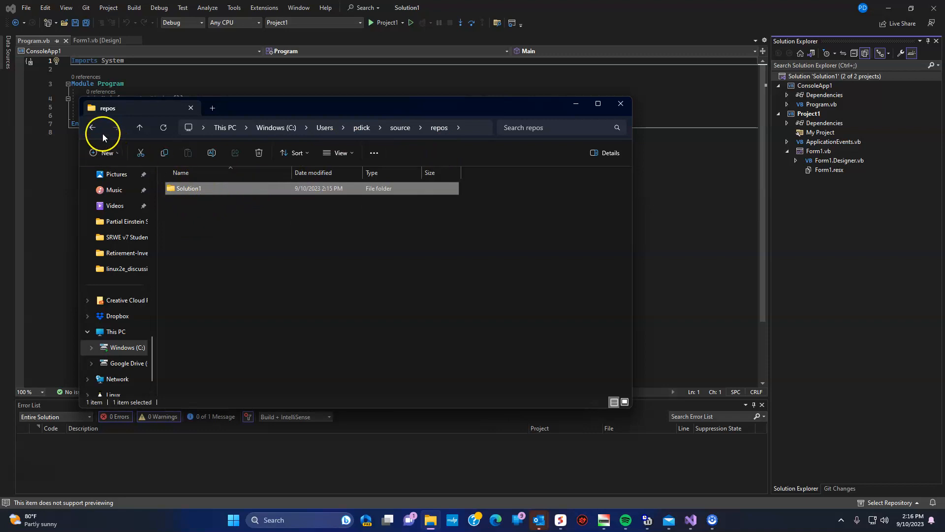
click(90, 128)
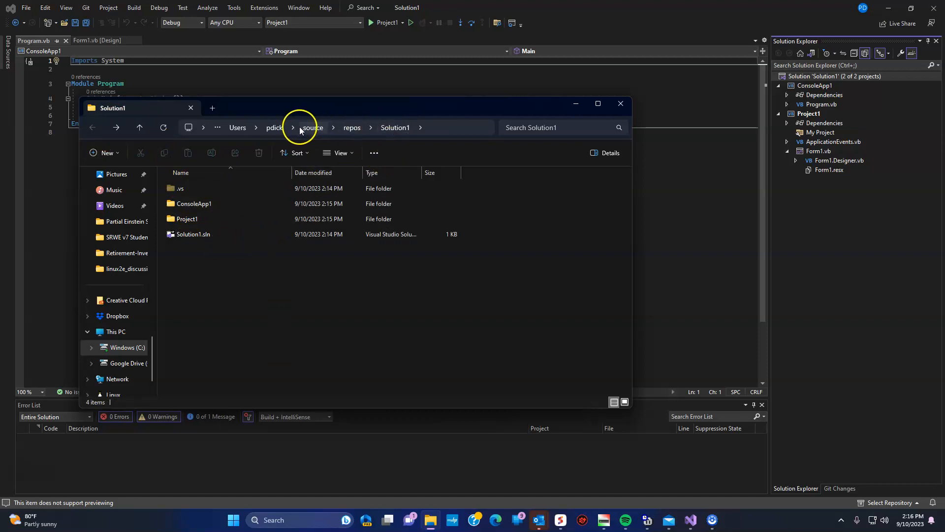
click(357, 134)
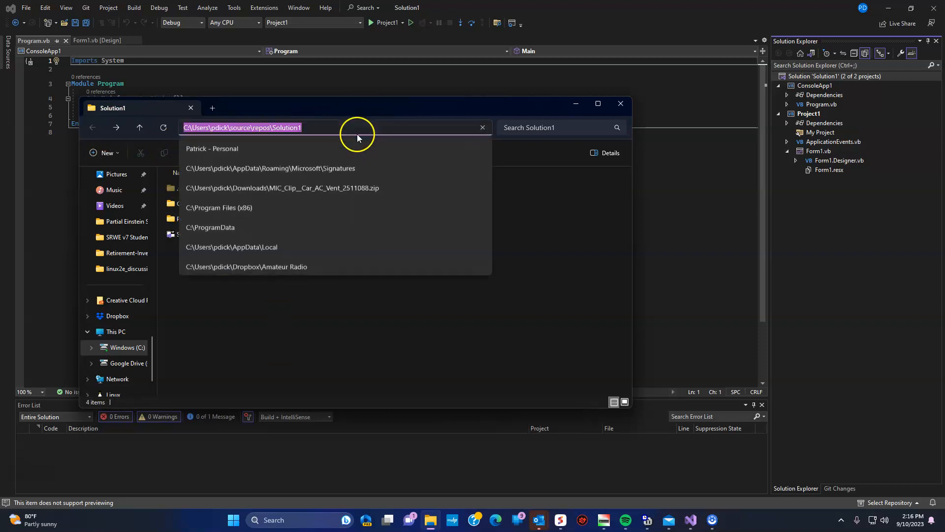
click(379, 332)
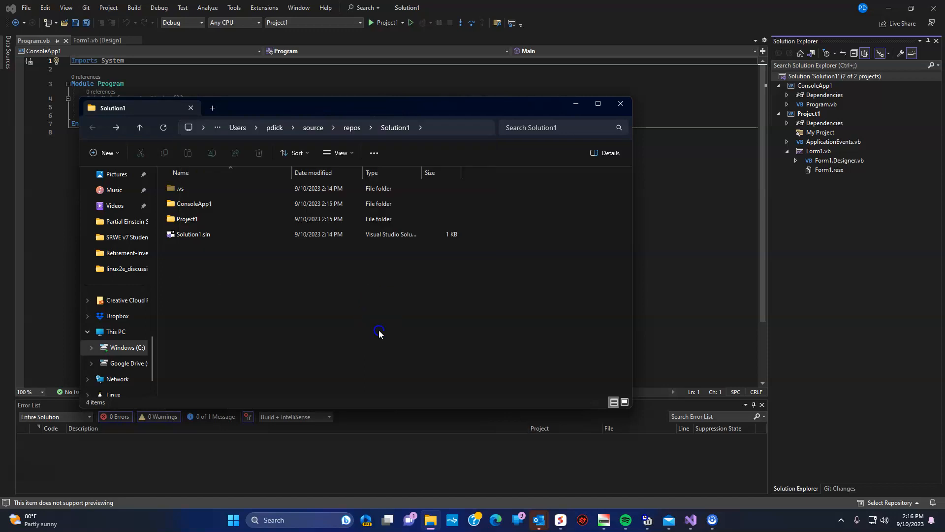
- Compress the whole Solution1 folder to a ZIP file within the repos folder, and close File Explorer to return to Visual Studio
click(137, 127)
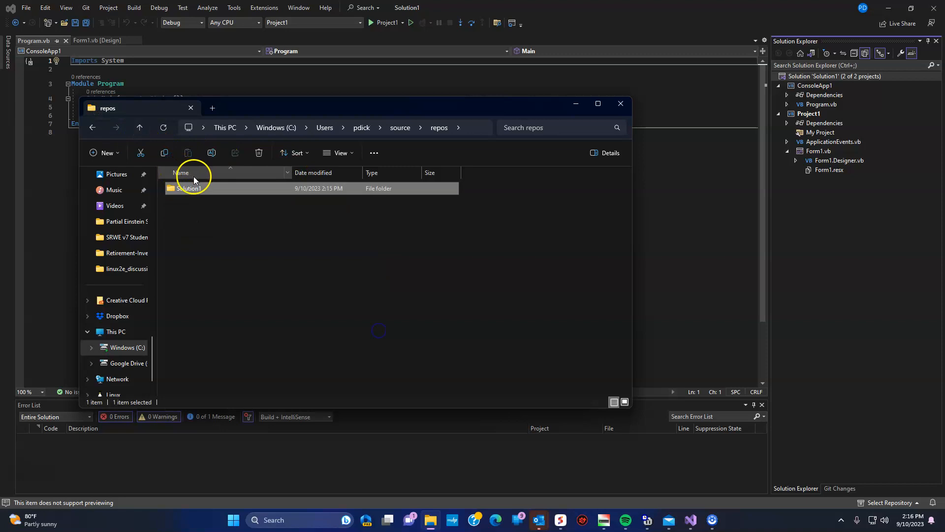
right_click(194, 189)
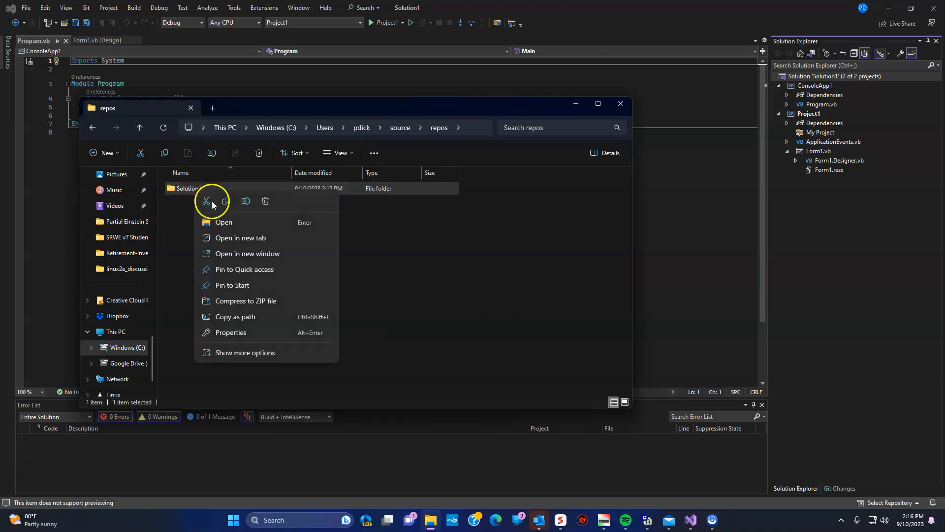
click(255, 300)
click(256, 302)
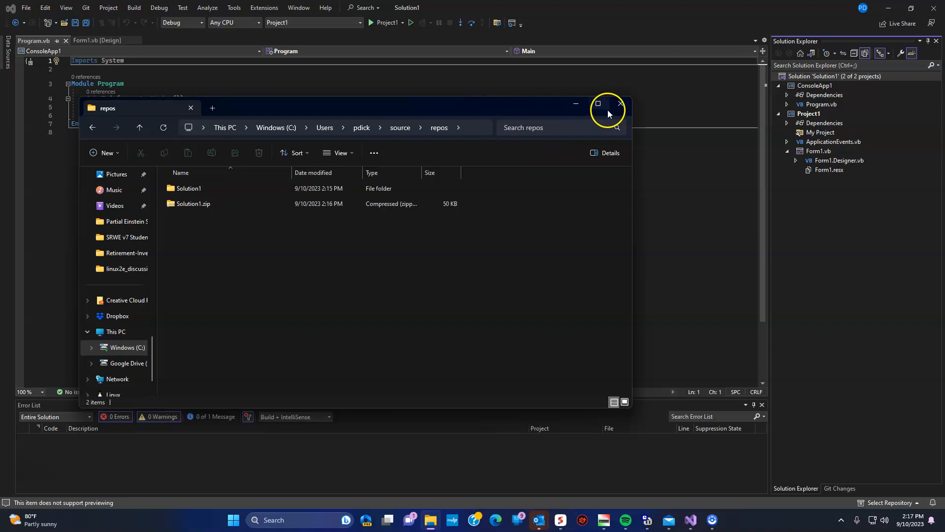
click(619, 106)
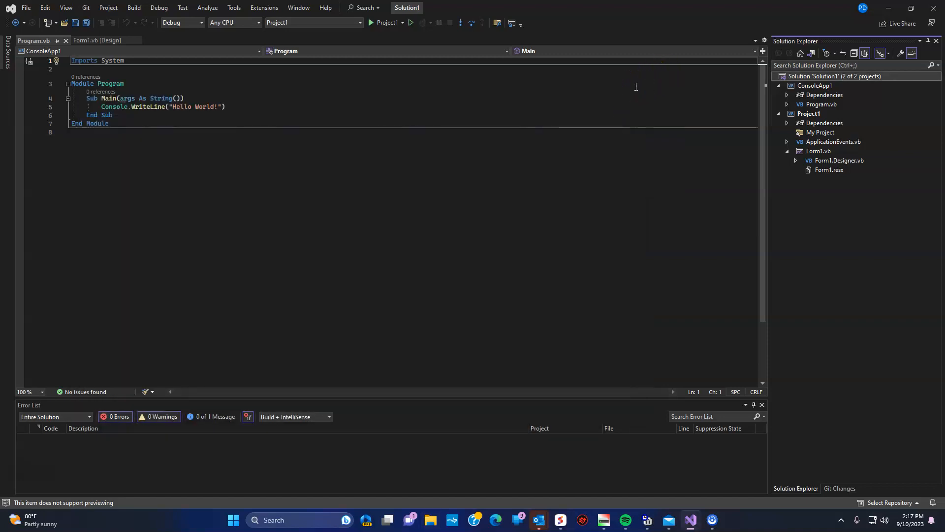
click(620, 93)
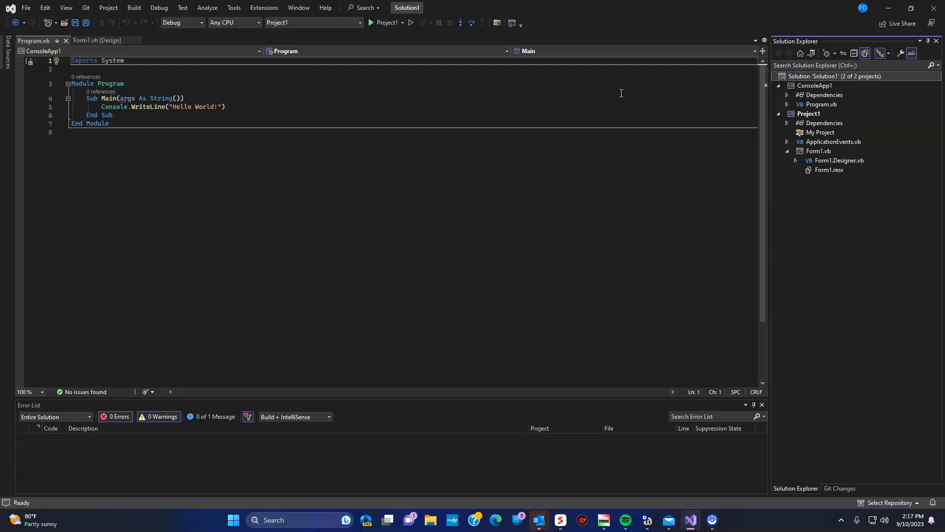